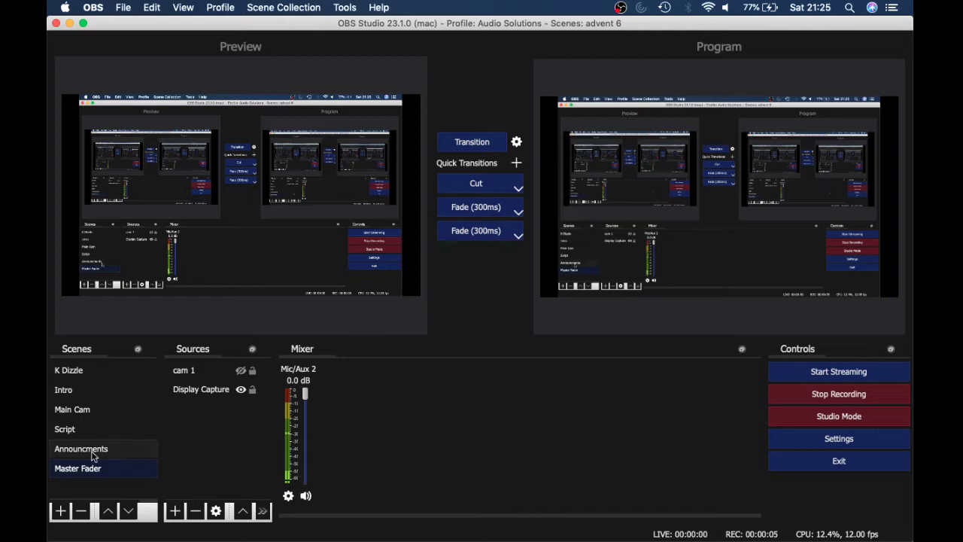
Step: Bring Reason to the front from the Dock
{"action": "mouse_move", "coordinate": [48, 450]}
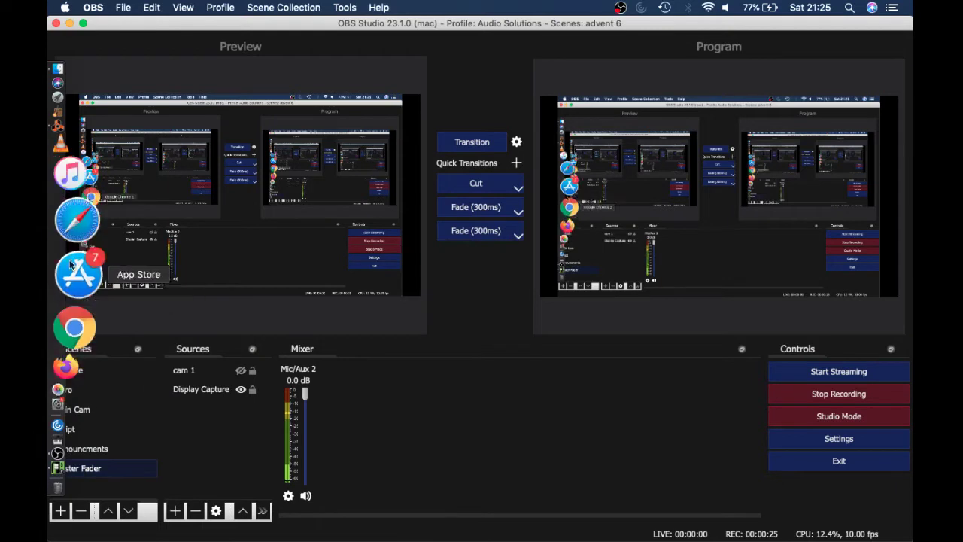
{"action": "left_click", "coordinate": [68, 216]}
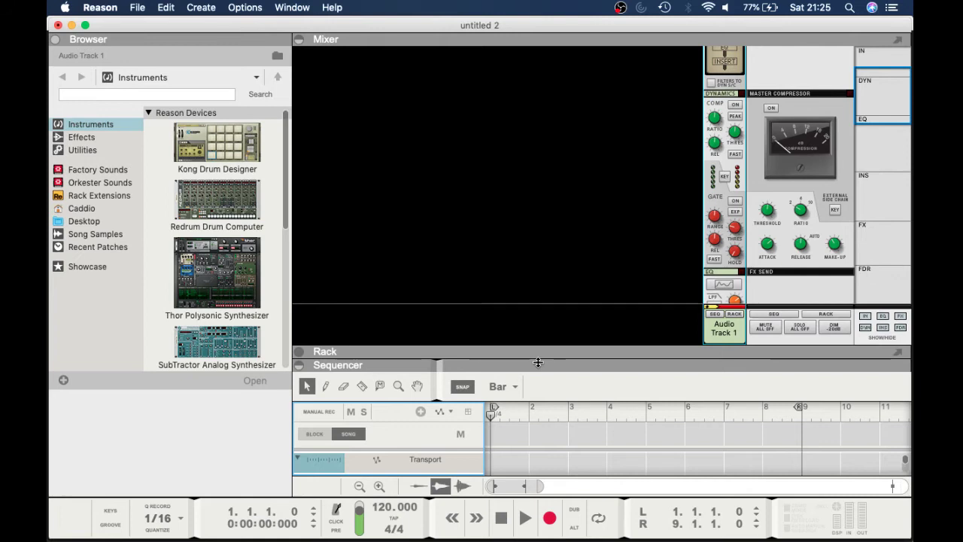
Step: Enlarge the sequencer to show Audio Track 1 and set its input to DL32S Input 1
{"action": "left_click_drag", "start_coordinate": [538, 362], "coordinate": [539, 207]}
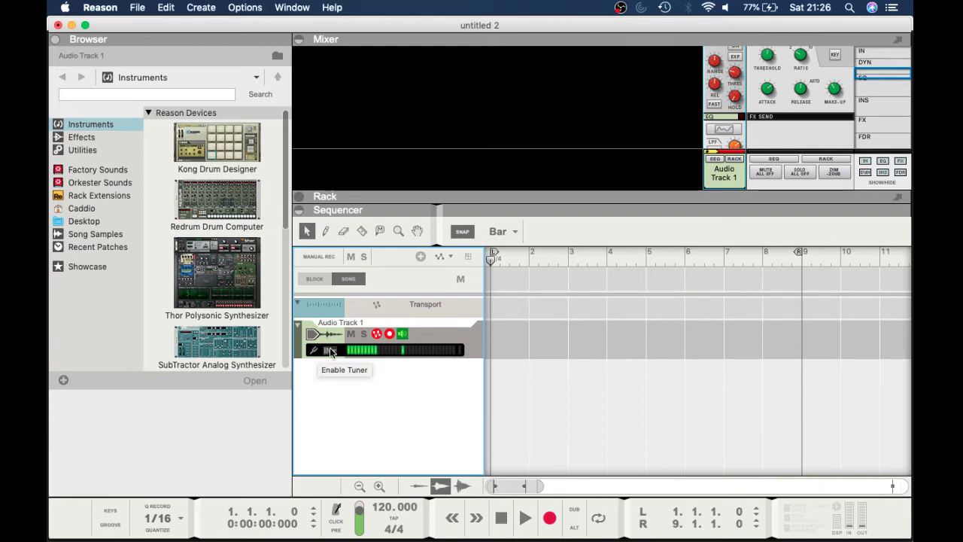
{"action": "left_click", "coordinate": [329, 350]}
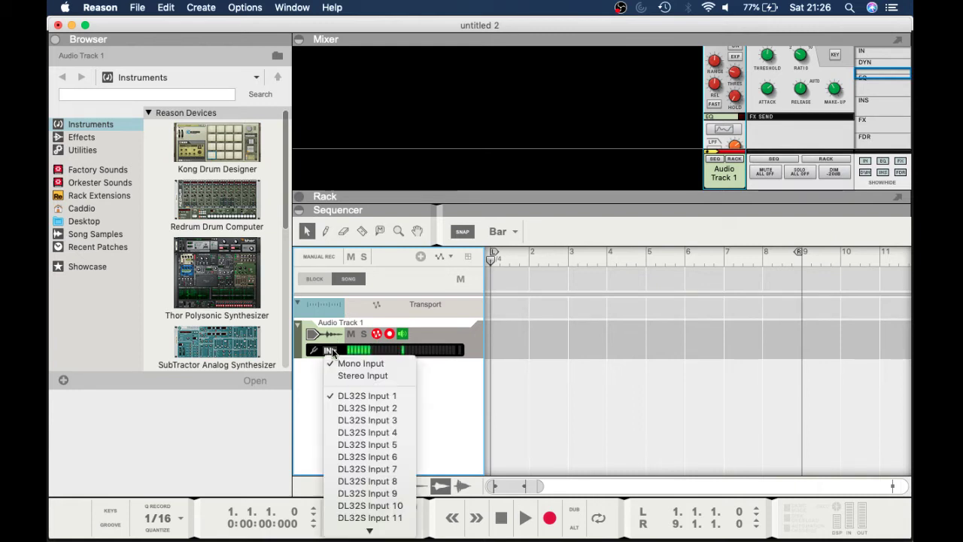
{"action": "left_click", "coordinate": [346, 407]}
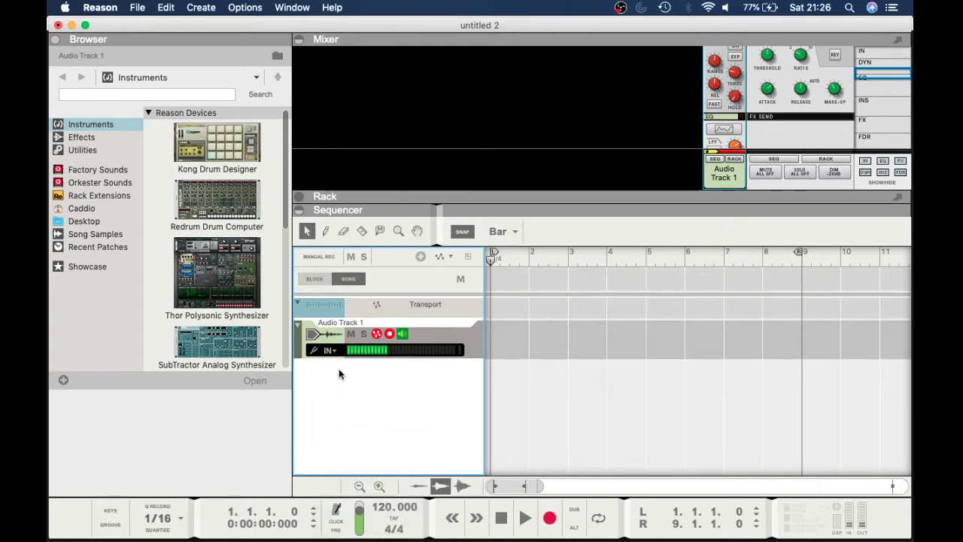
{"action": "left_click", "coordinate": [331, 350]}
{"action": "left_click", "coordinate": [343, 395]}
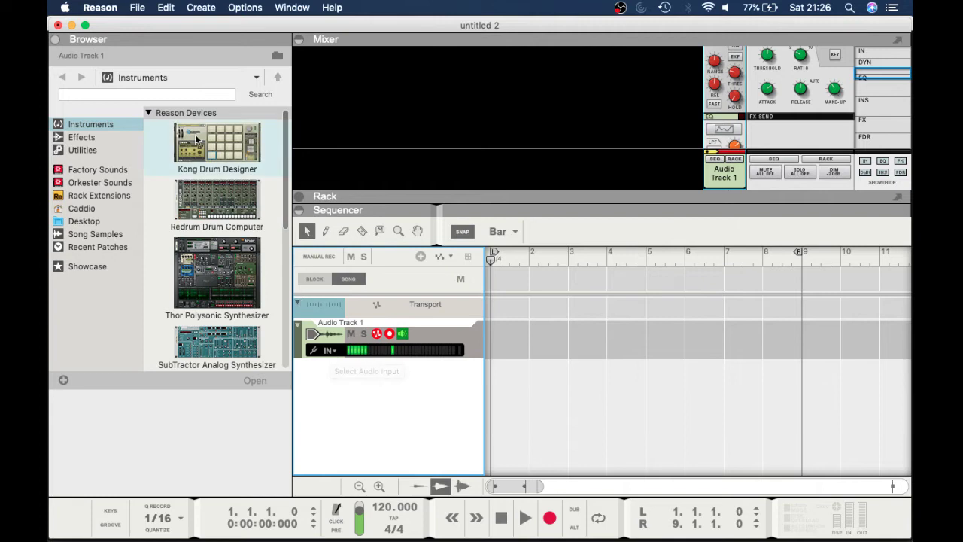
{"action": "left_click", "coordinate": [118, 15]}
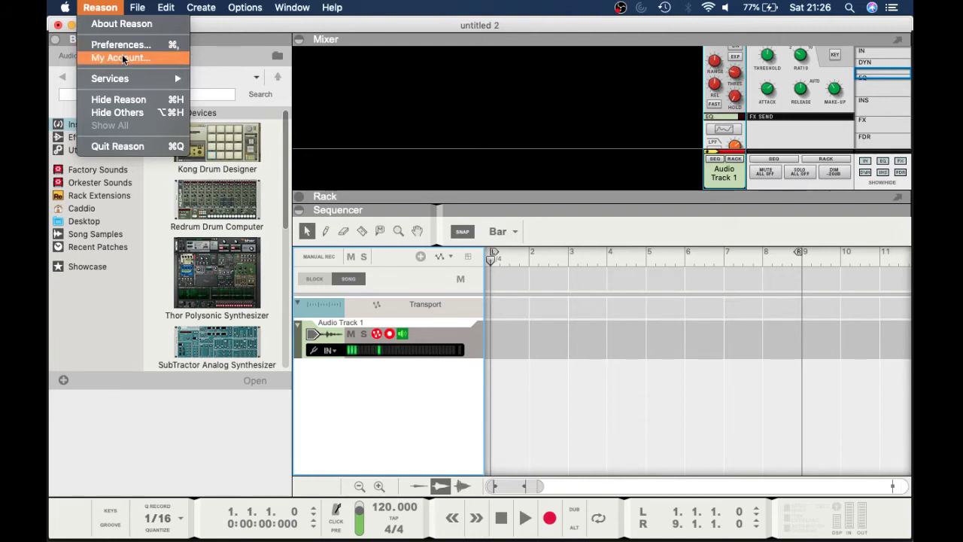
{"action": "left_click", "coordinate": [121, 44]}
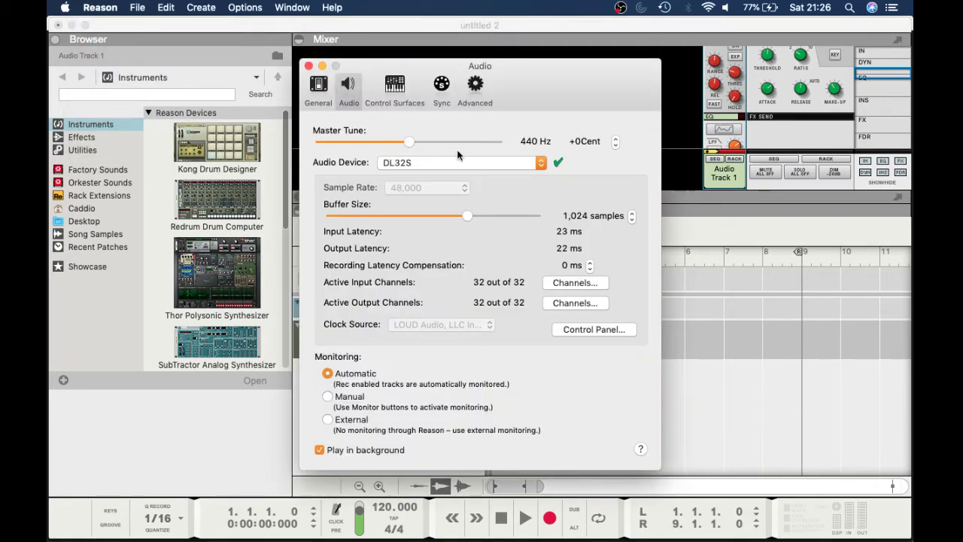
{"action": "left_click", "coordinate": [537, 165]}
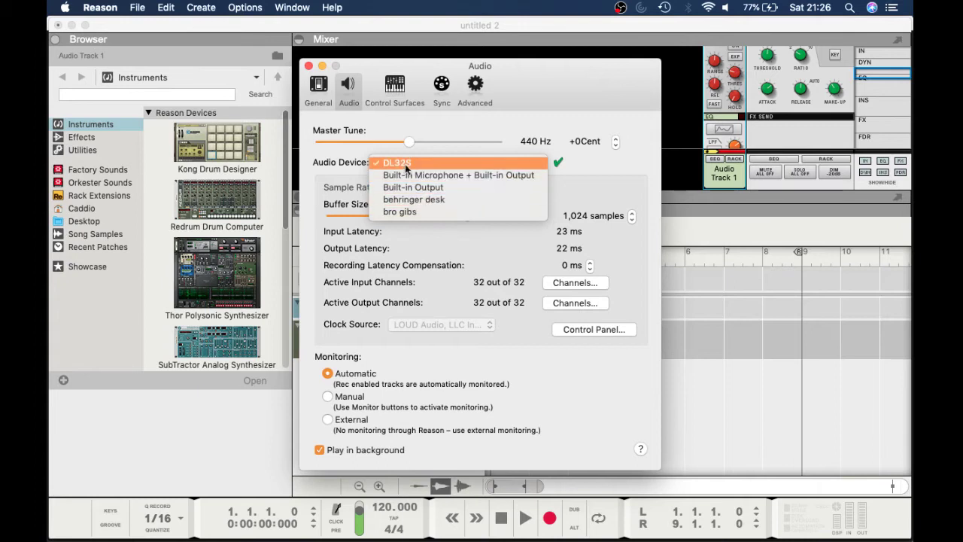
{"action": "left_click", "coordinate": [245, 457]}
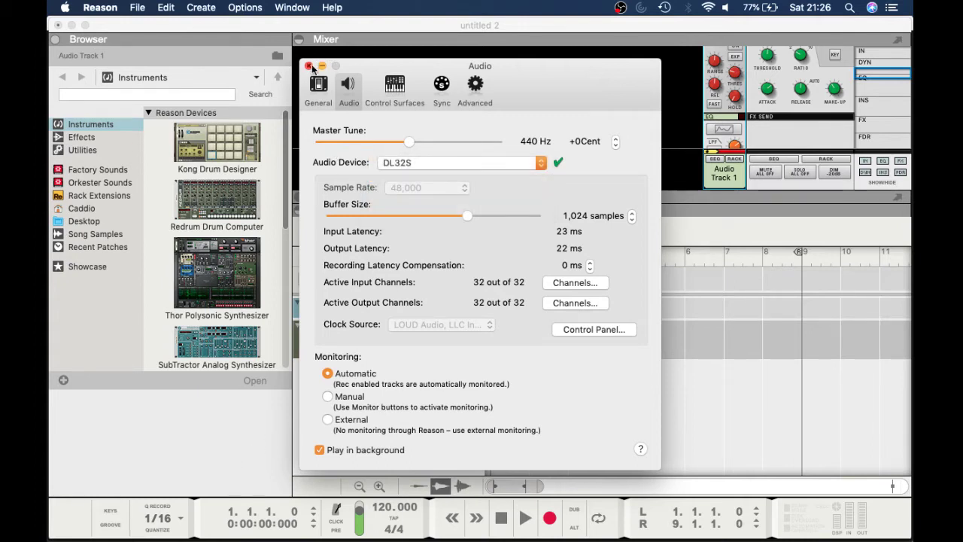
{"action": "left_click", "coordinate": [308, 67]}
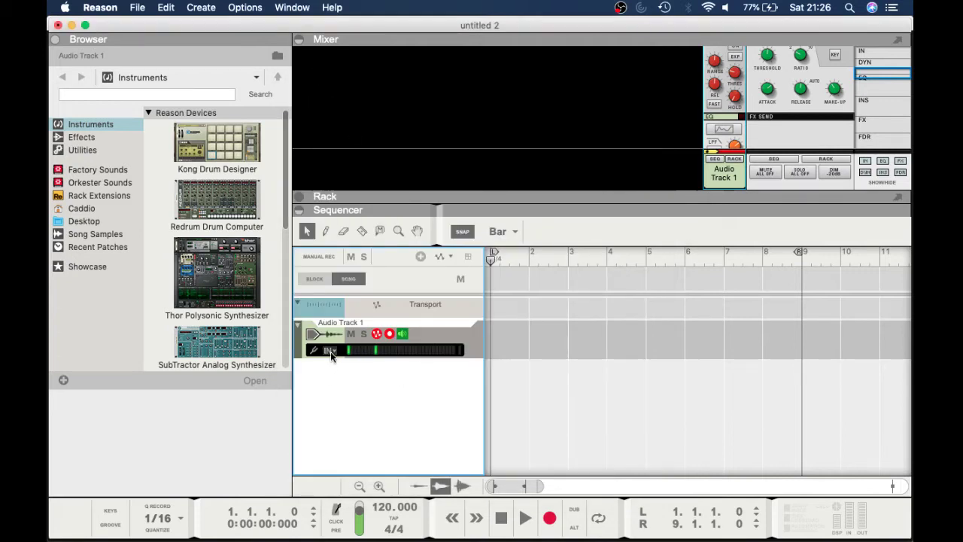
Step: Switch Audio Track 1 to stereo input fed by the DL32S Input 1 + Input 2 pair
{"action": "left_click", "coordinate": [330, 352]}
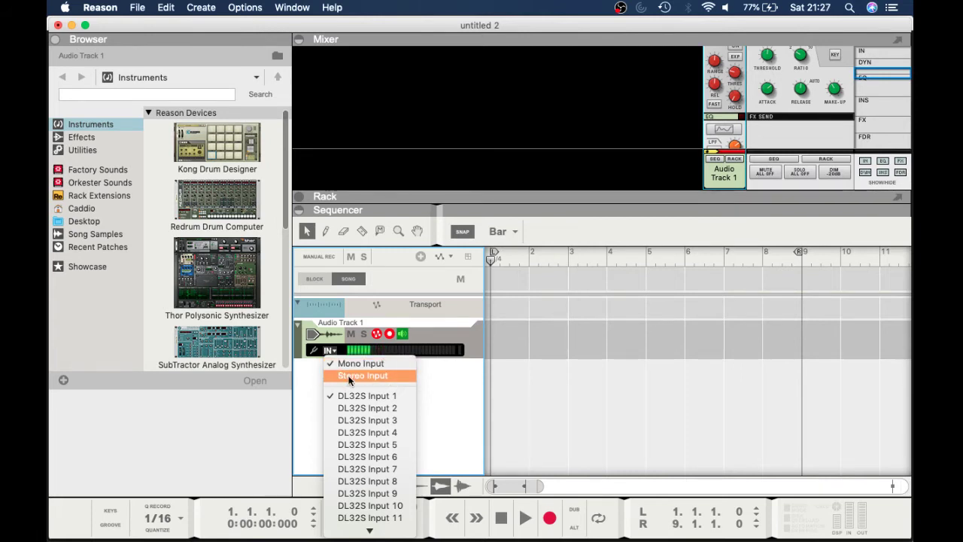
{"action": "left_click", "coordinate": [346, 378]}
{"action": "left_click", "coordinate": [330, 350]}
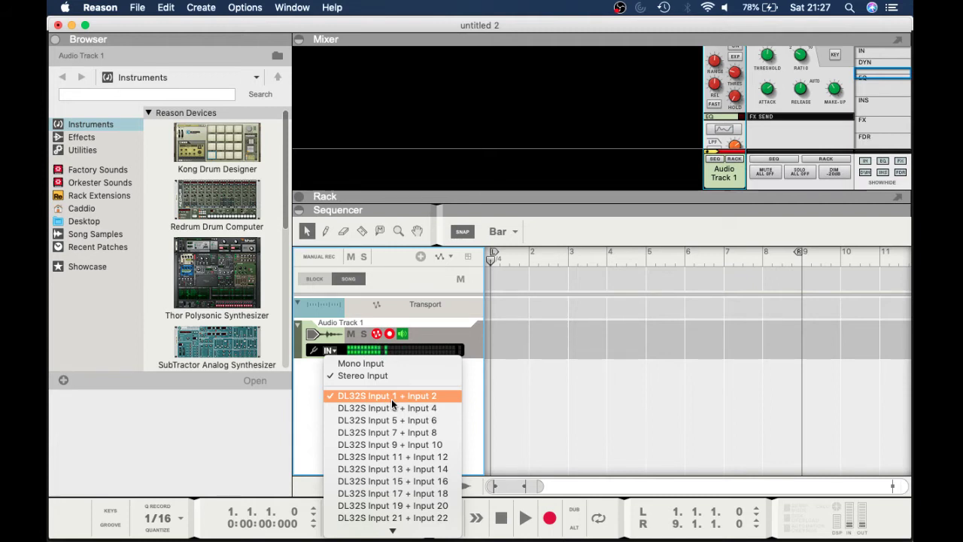
{"action": "left_click", "coordinate": [326, 338]}
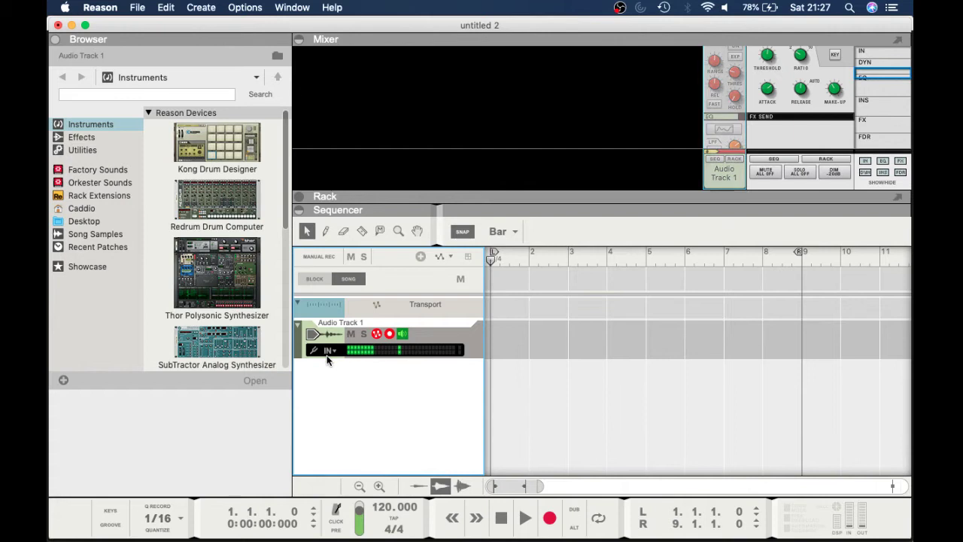
{"action": "left_click", "coordinate": [329, 351]}
{"action": "left_click", "coordinate": [340, 366]}
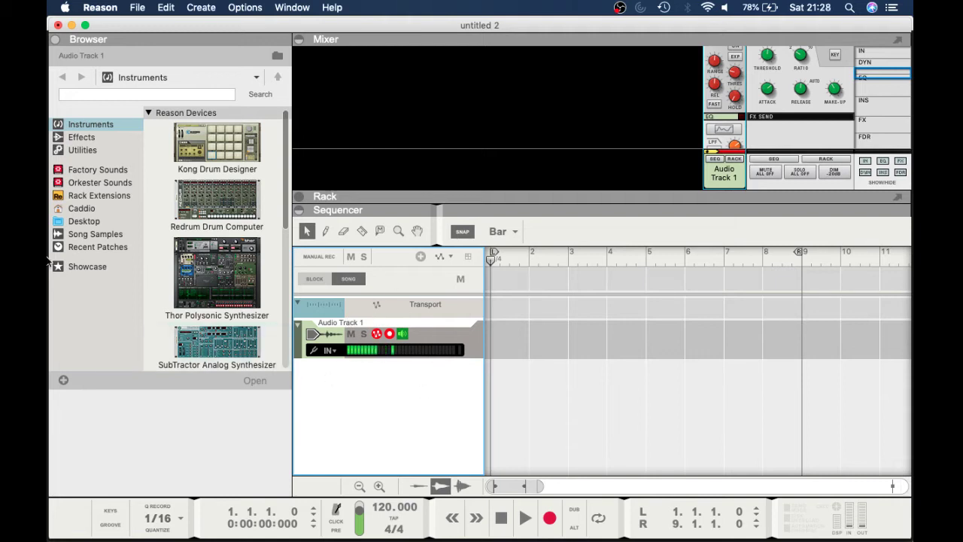
Step: Show Master Fader's mixer with Ch 1–10 and the Main strip in front
{"action": "mouse_move", "coordinate": [49, 239]}
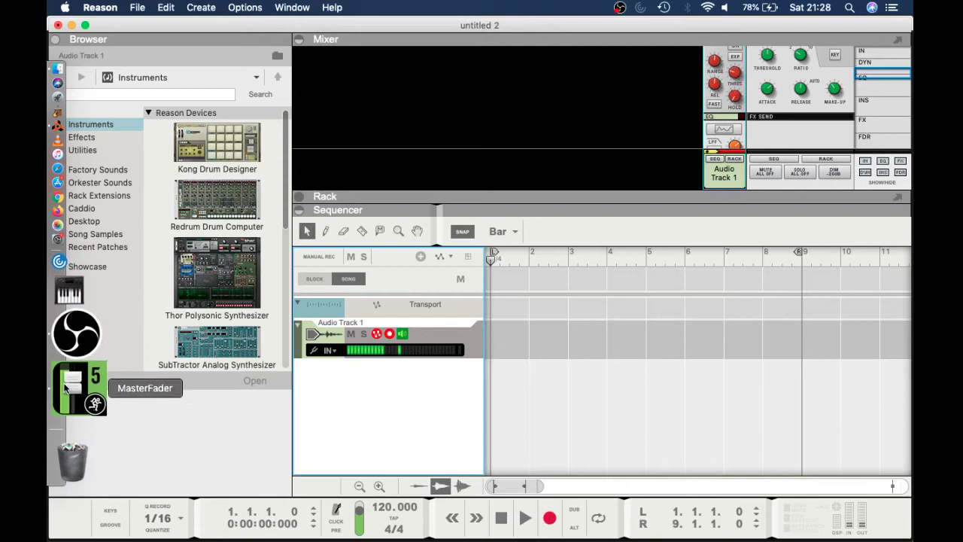
{"action": "left_click", "coordinate": [80, 385]}
{"action": "mouse_move", "coordinate": [64, 388]}
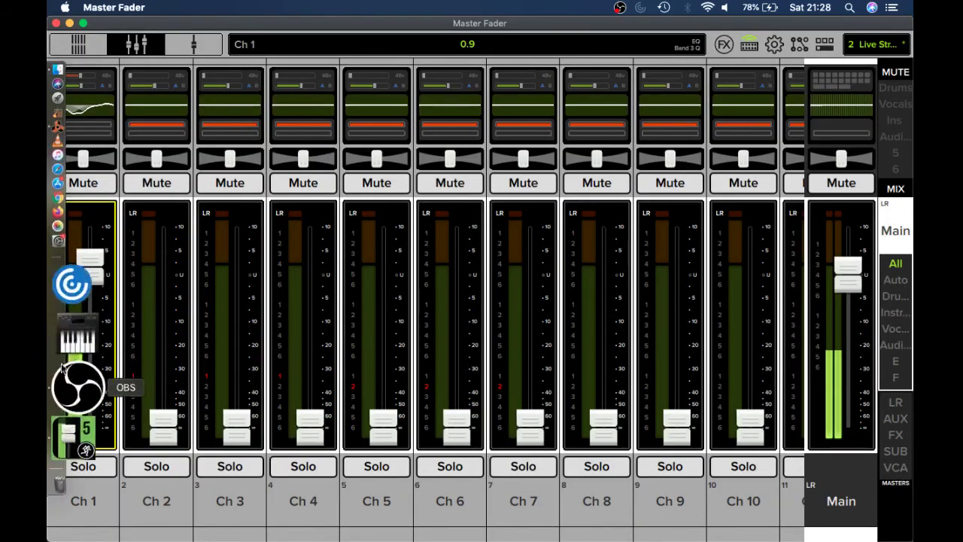
{"action": "left_click", "coordinate": [72, 382]}
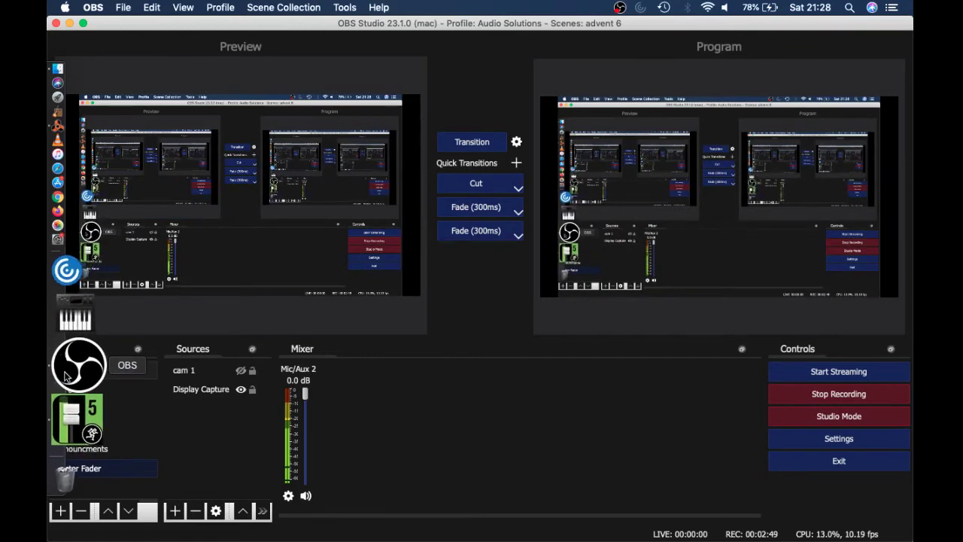
{"action": "left_click", "coordinate": [72, 390]}
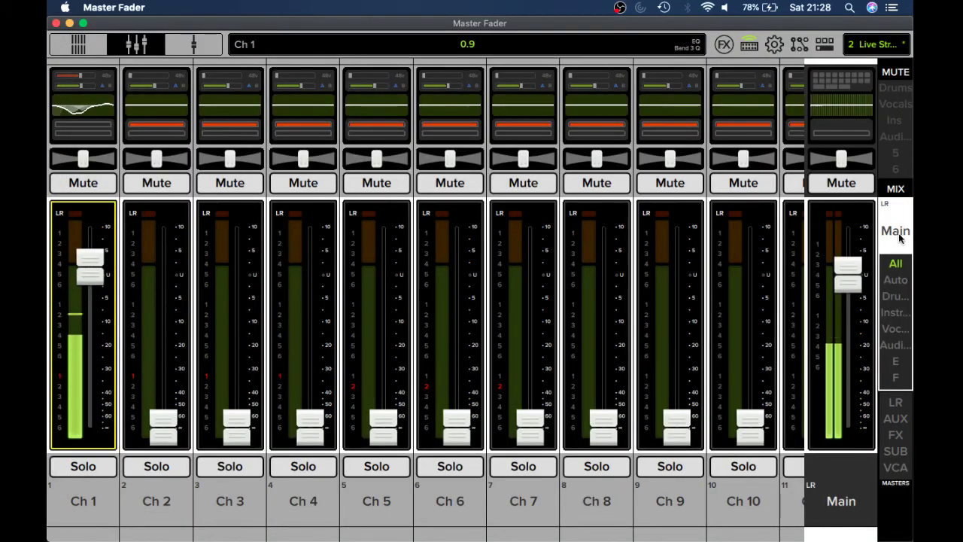
{"action": "left_click", "coordinate": [799, 44]}
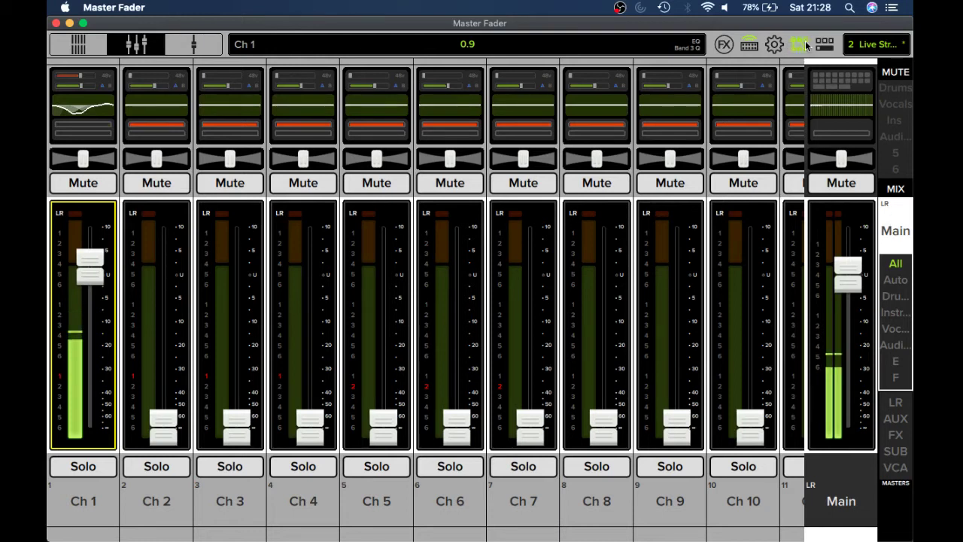
{"action": "scroll", "coordinate": [314, 237], "scroll_direction": "down", "scroll_amount": 20}
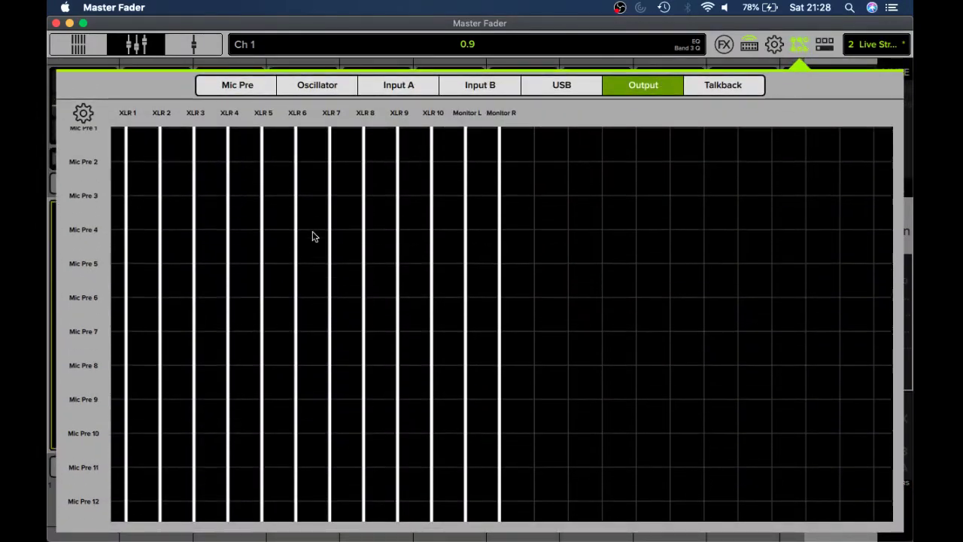
{"action": "scroll", "coordinate": [315, 237], "scroll_direction": "down", "scroll_amount": 5}
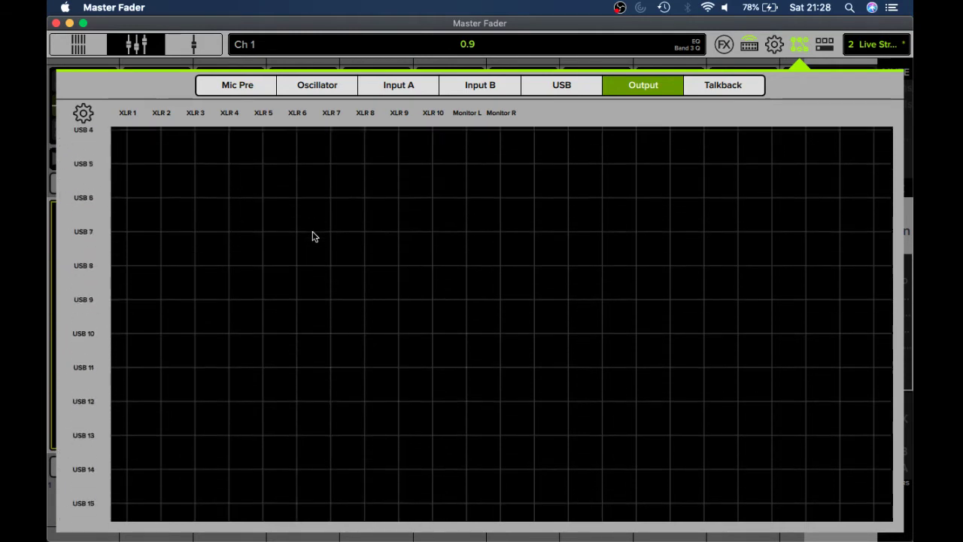
{"action": "scroll", "coordinate": [314, 237], "scroll_direction": "up", "scroll_amount": 15}
{"action": "scroll", "coordinate": [315, 236], "scroll_direction": "up", "scroll_amount": 5}
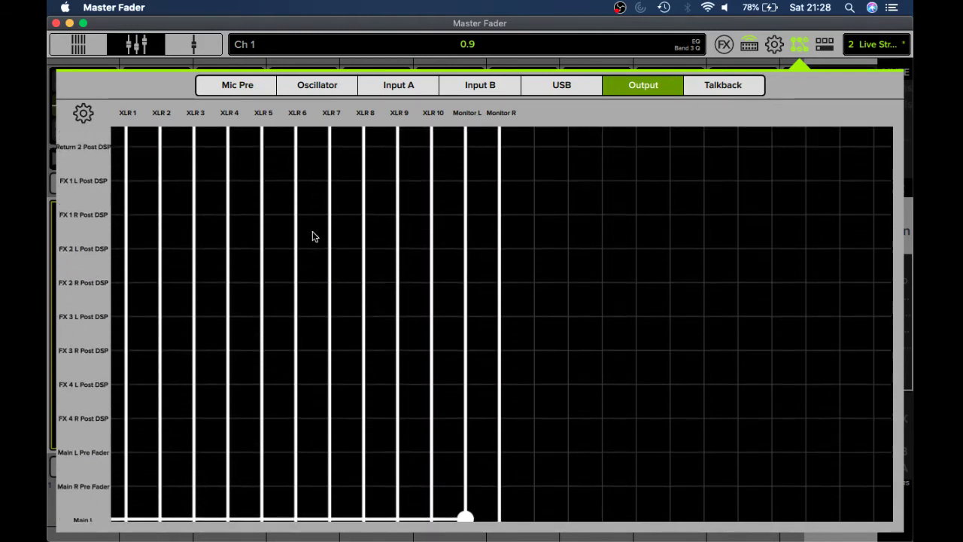
{"action": "scroll", "coordinate": [315, 236], "scroll_direction": "down", "scroll_amount": 15}
{"action": "scroll", "coordinate": [314, 236], "scroll_direction": "up", "scroll_amount": 2}
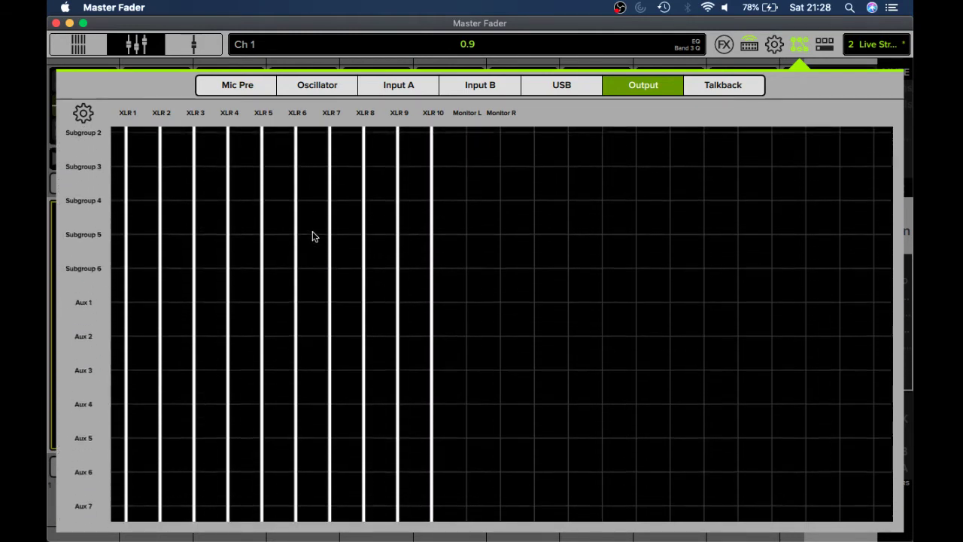
{"action": "left_click", "coordinate": [125, 300]}
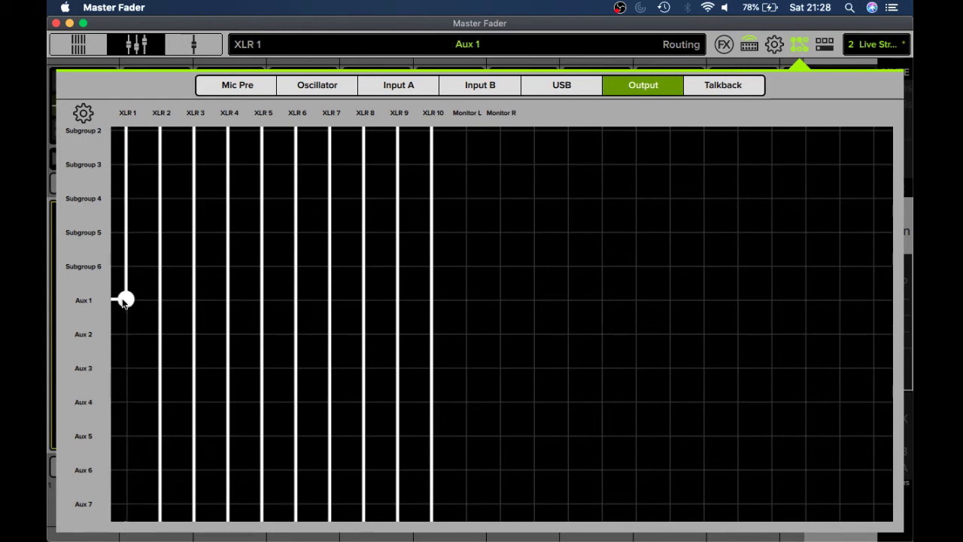
{"action": "left_click", "coordinate": [160, 335]}
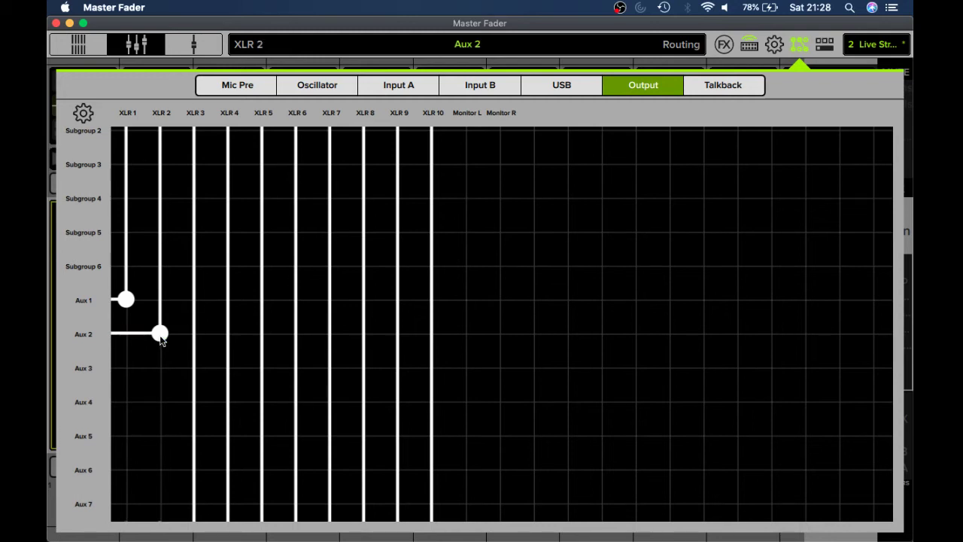
{"action": "left_click", "coordinate": [193, 367]}
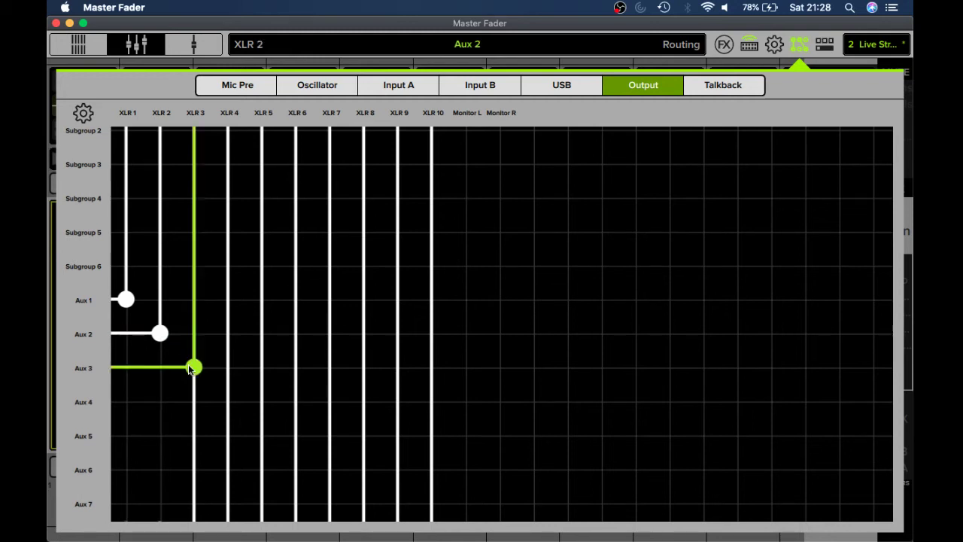
{"action": "left_click", "coordinate": [226, 403]}
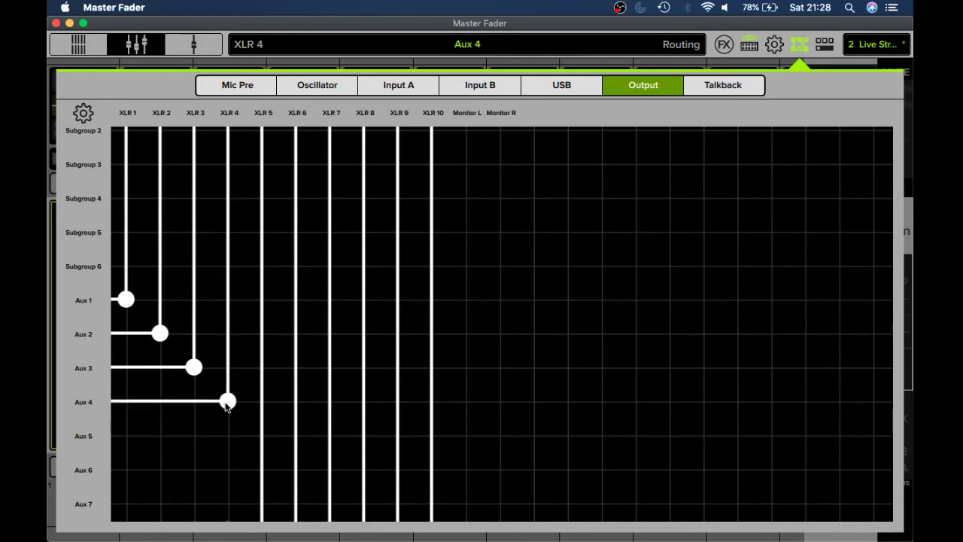
{"action": "left_click", "coordinate": [262, 436]}
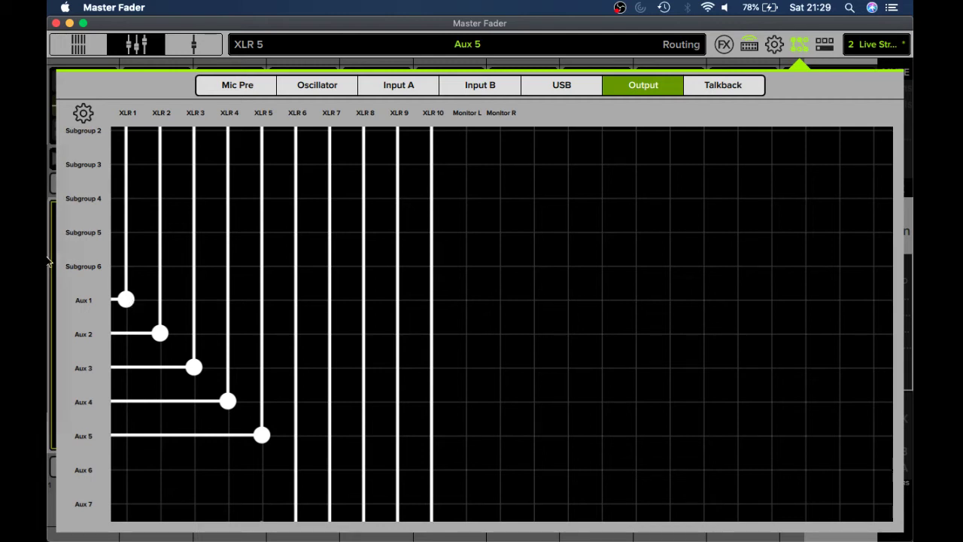
{"action": "mouse_move", "coordinate": [74, 191]}
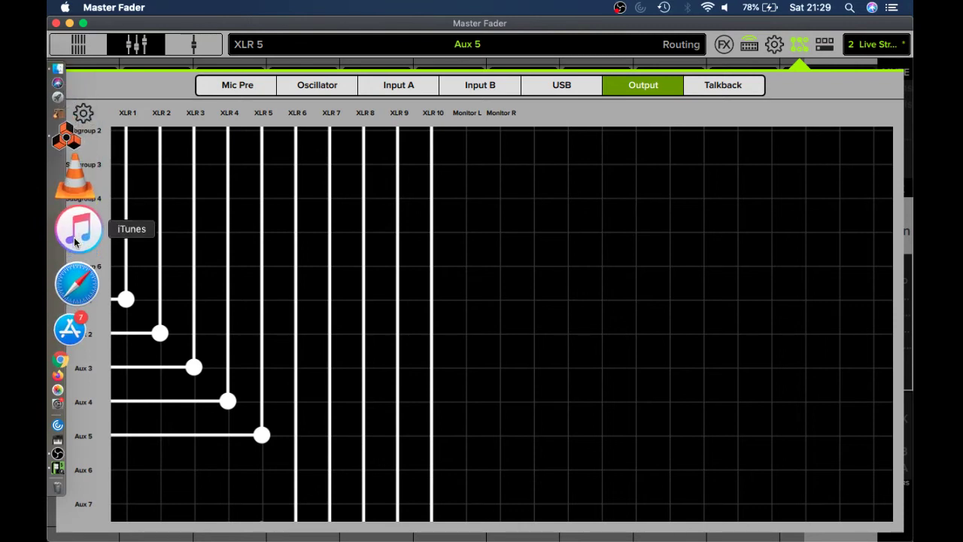
{"action": "left_click", "coordinate": [75, 202]}
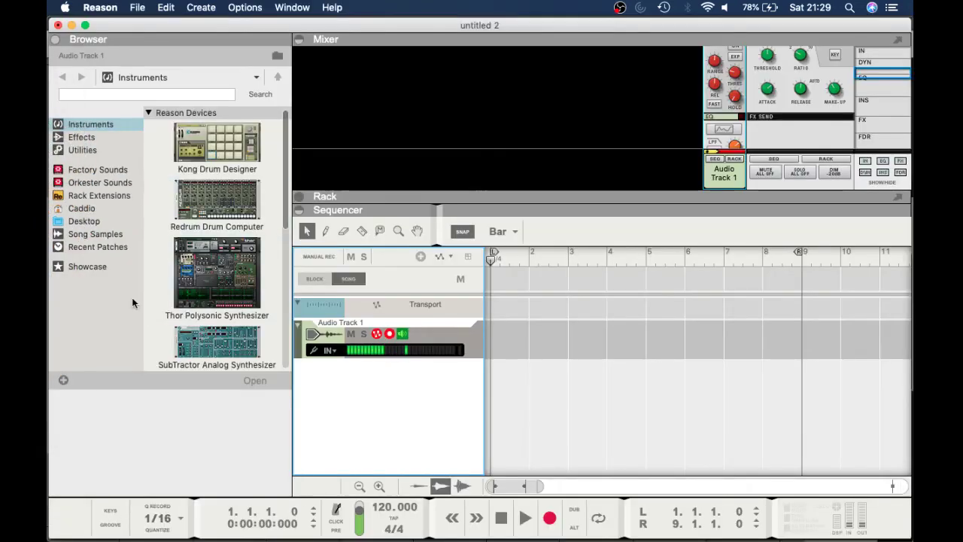
{"action": "mouse_move", "coordinate": [48, 175]}
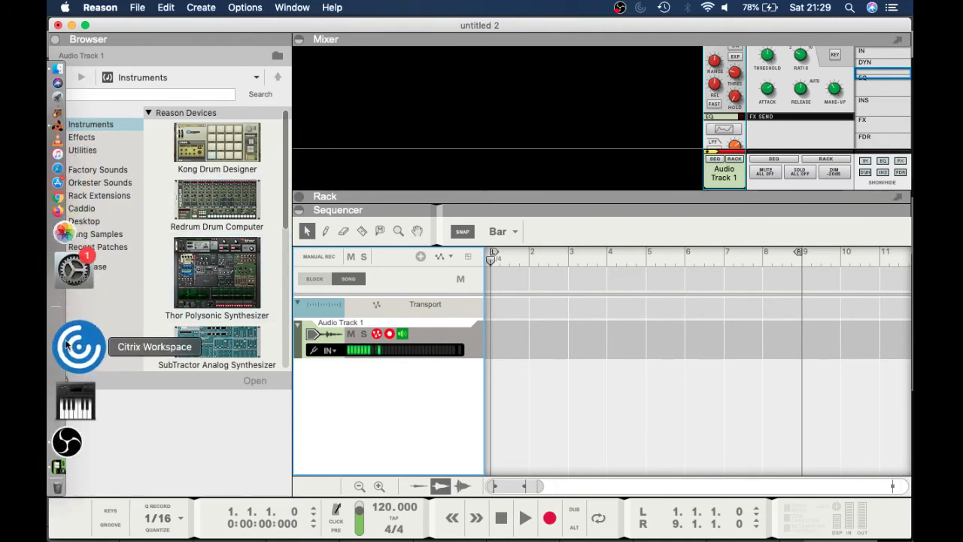
Step: In the Output routing matrix, assign USB 1 to XLR 1, 2, 3, 4 and 5
{"action": "left_click", "coordinate": [64, 383]}
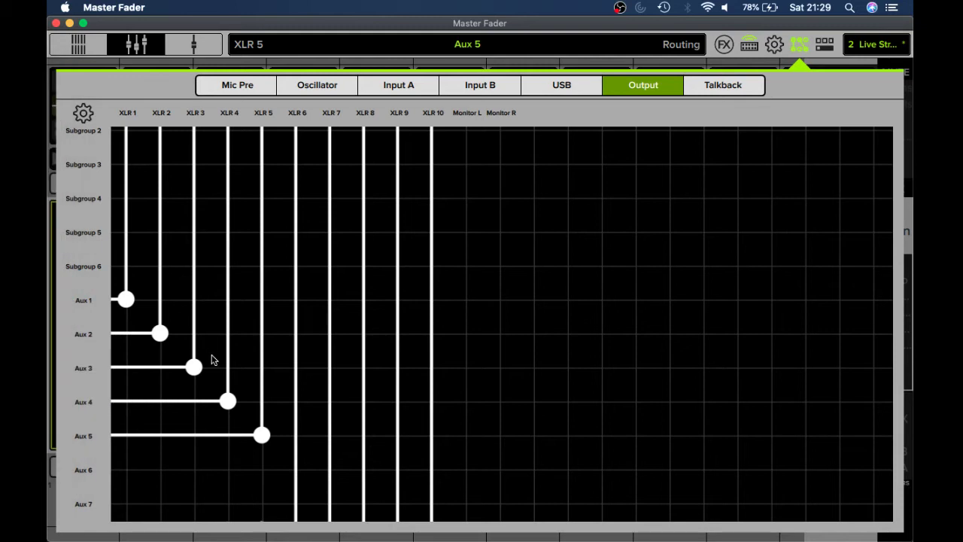
{"action": "scroll", "coordinate": [212, 360], "scroll_direction": "down", "scroll_amount": 10}
{"action": "scroll", "coordinate": [213, 360], "scroll_direction": "up", "scroll_amount": 5}
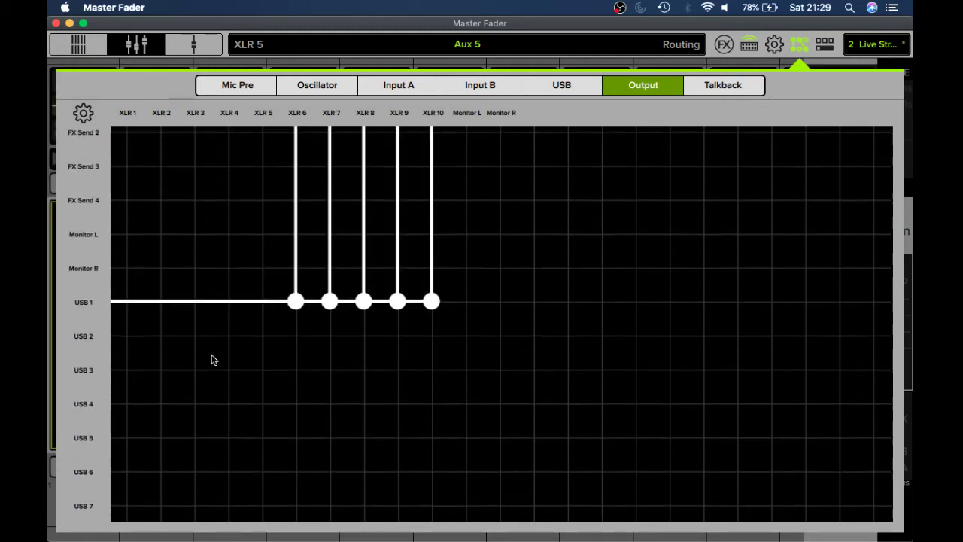
{"action": "scroll", "coordinate": [212, 360], "scroll_direction": "up", "scroll_amount": 1}
{"action": "left_click", "coordinate": [126, 335]}
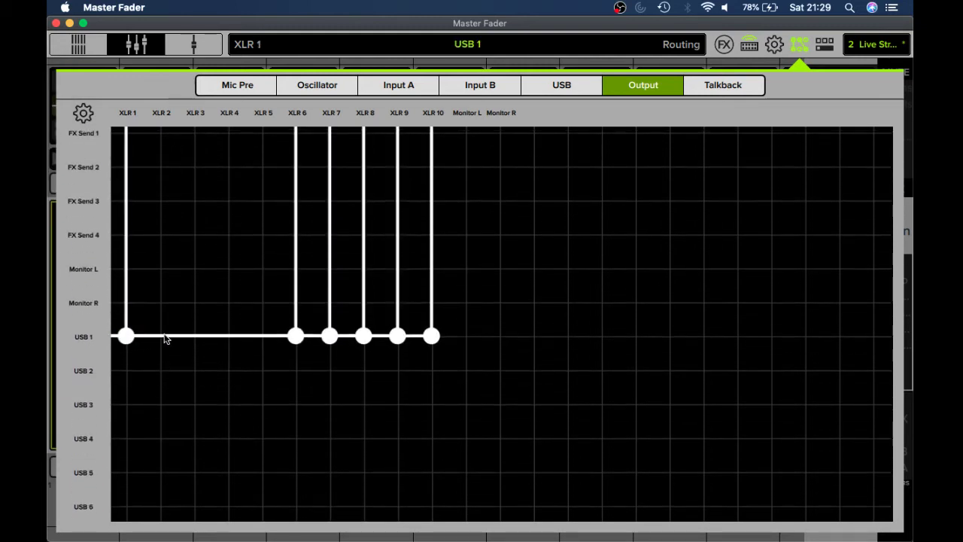
{"action": "left_click", "coordinate": [160, 336]}
{"action": "left_click", "coordinate": [195, 336]}
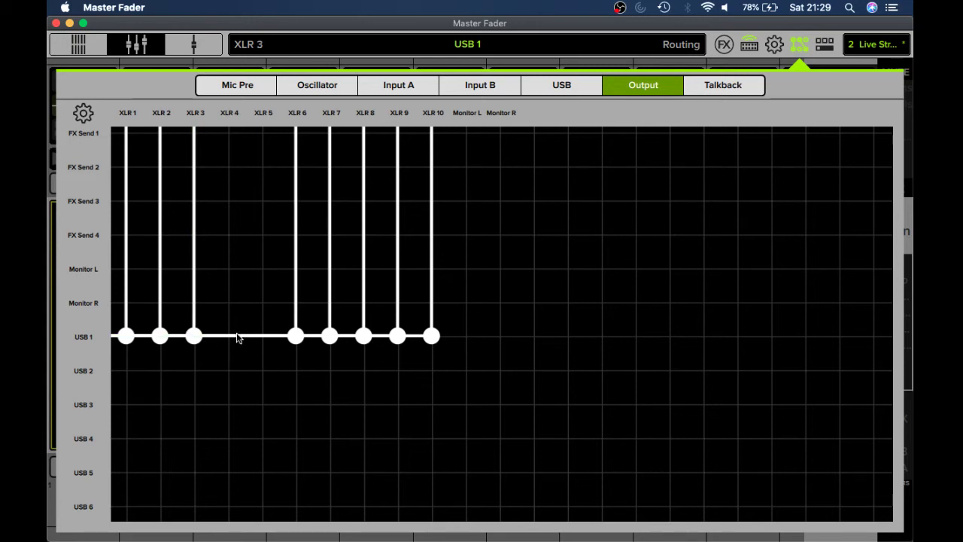
{"action": "left_click", "coordinate": [228, 336]}
{"action": "left_click", "coordinate": [262, 336]}
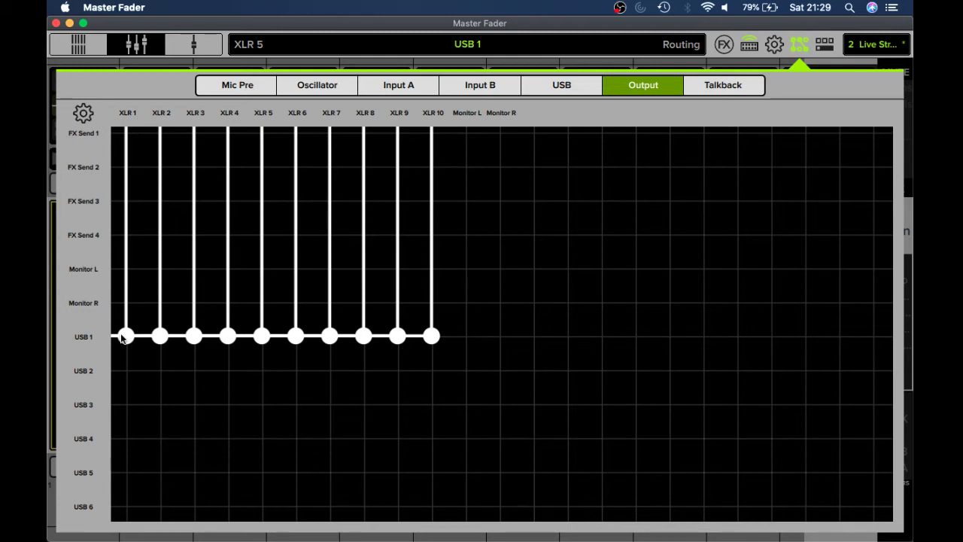
{"action": "left_click", "coordinate": [126, 369]}
{"action": "left_click", "coordinate": [160, 370]}
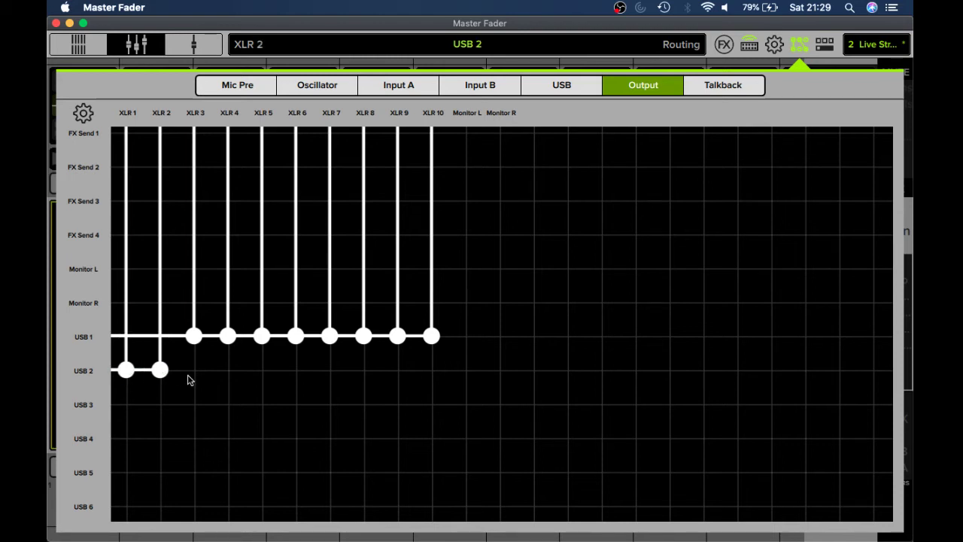
{"action": "left_click", "coordinate": [193, 370]}
{"action": "left_click", "coordinate": [228, 370]}
{"action": "left_click", "coordinate": [261, 369]}
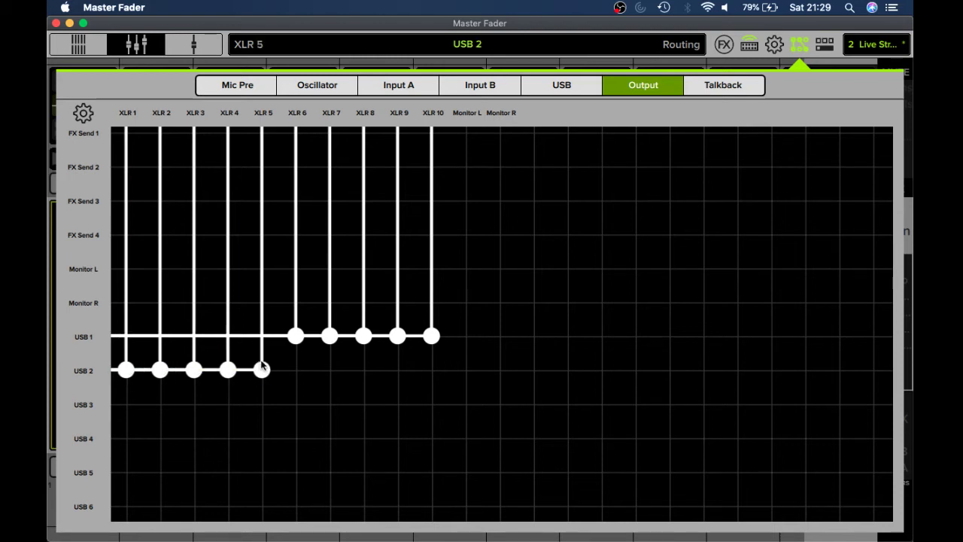
{"action": "left_click", "coordinate": [297, 374]}
{"action": "left_click", "coordinate": [336, 372]}
{"action": "left_click", "coordinate": [365, 376]}
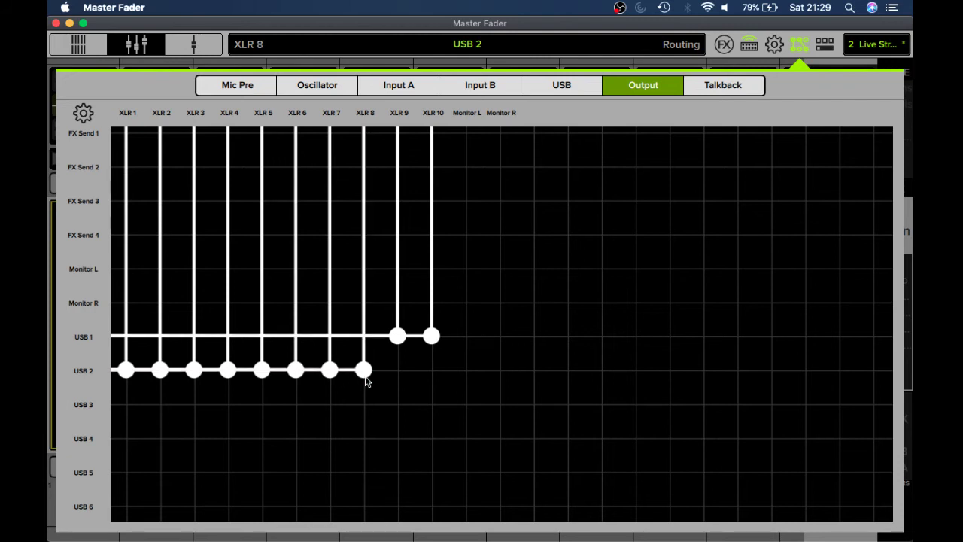
{"action": "left_click", "coordinate": [125, 337]}
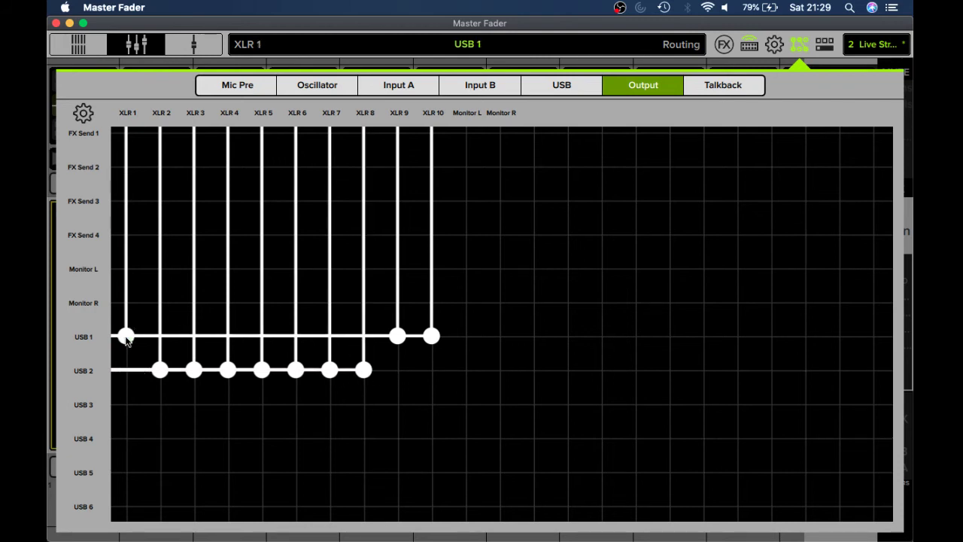
{"action": "left_click", "coordinate": [159, 337]}
{"action": "left_click", "coordinate": [194, 336]}
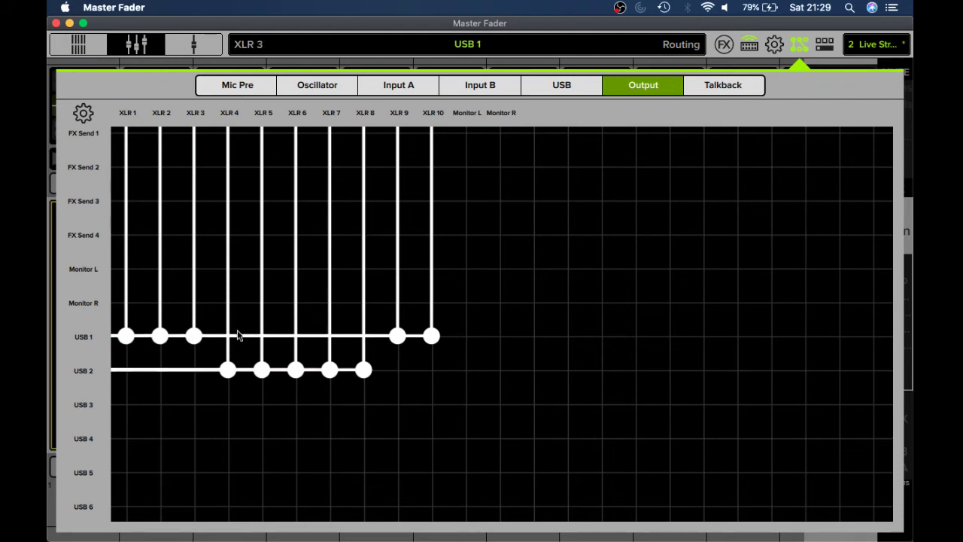
{"action": "left_click", "coordinate": [232, 338]}
{"action": "left_click", "coordinate": [263, 338]}
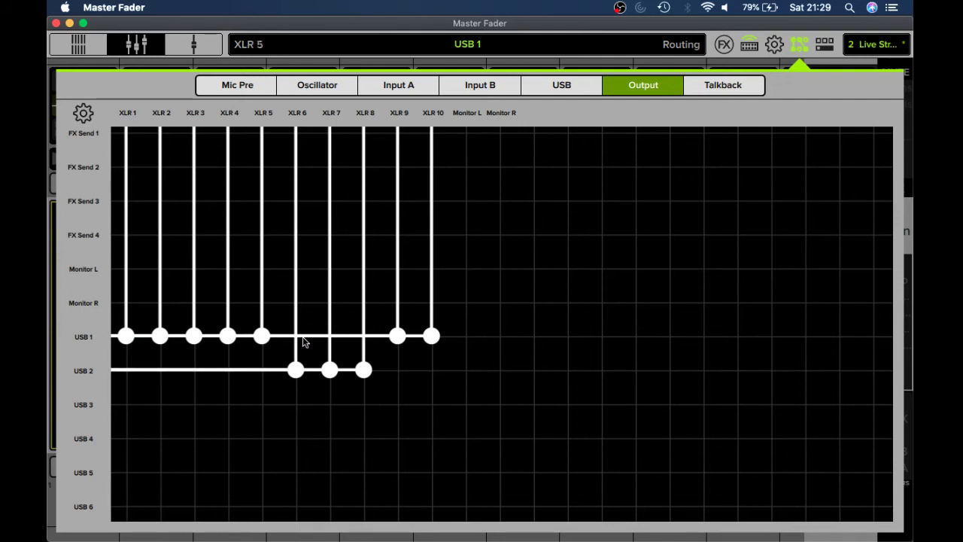
{"action": "left_click", "coordinate": [301, 339]}
{"action": "left_click", "coordinate": [328, 338]}
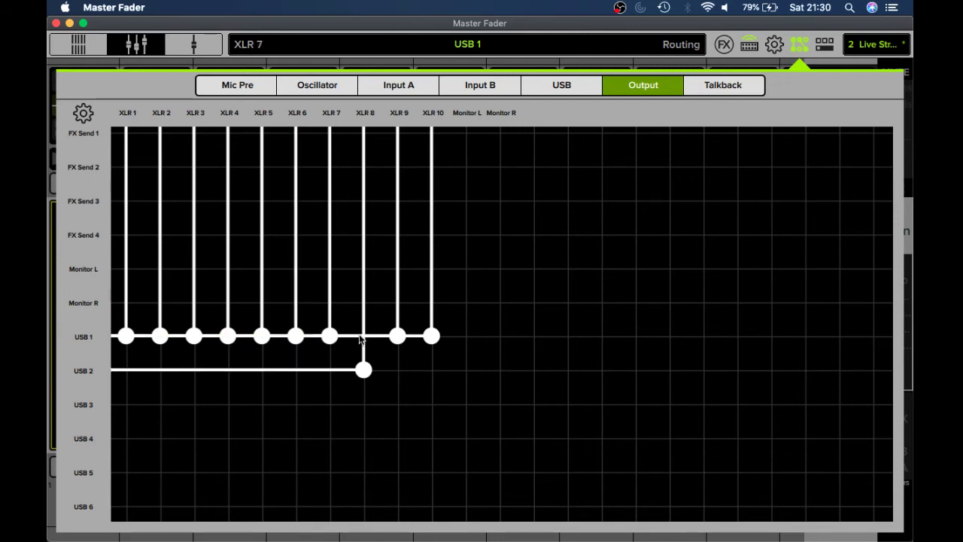
{"action": "left_click", "coordinate": [363, 338]}
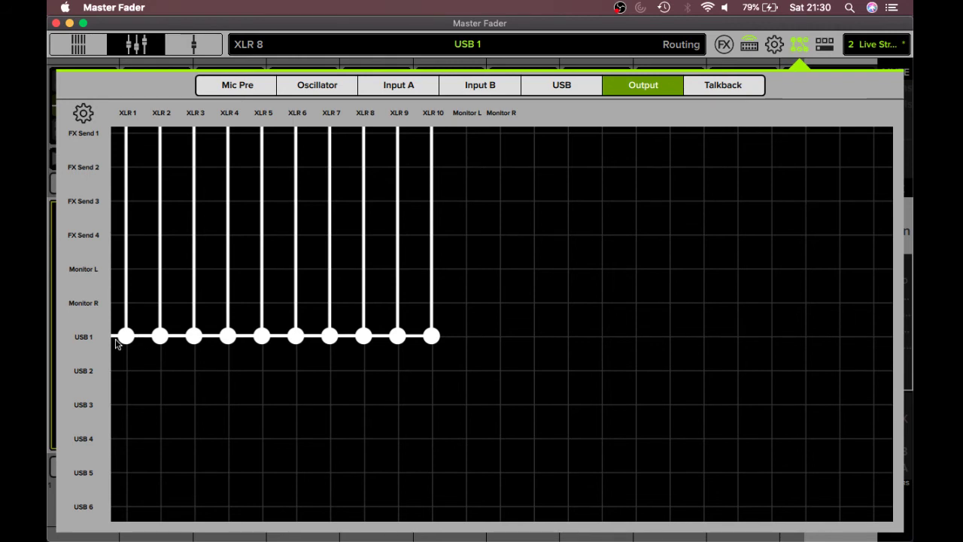
Step: Bring Reason forward and start song playback
{"action": "mouse_move", "coordinate": [48, 229]}
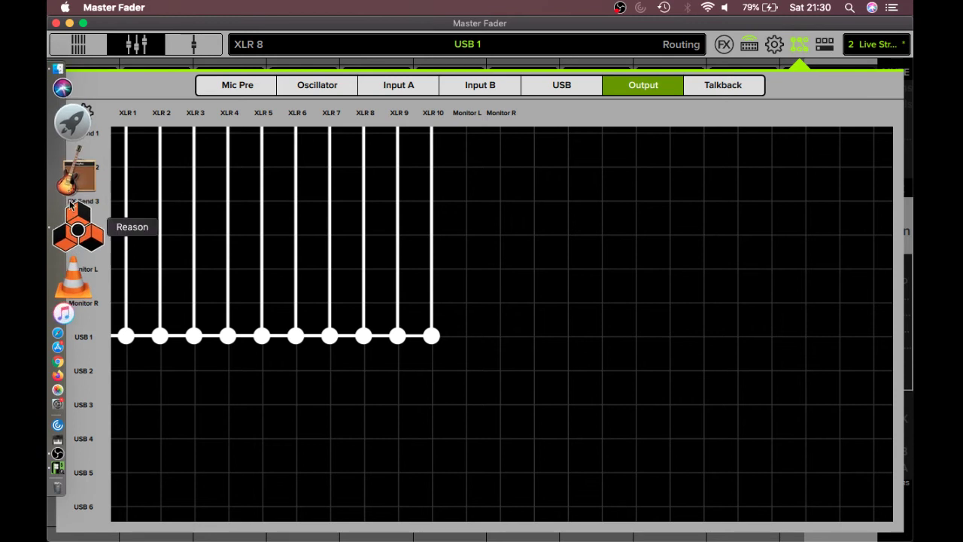
{"action": "left_click", "coordinate": [76, 220]}
{"action": "left_click", "coordinate": [78, 188]}
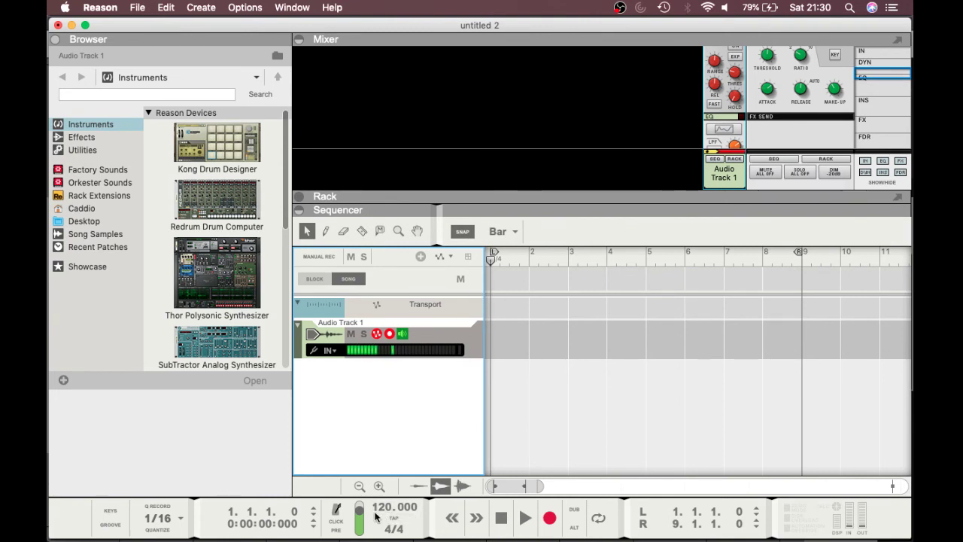
{"action": "left_click", "coordinate": [525, 518]}
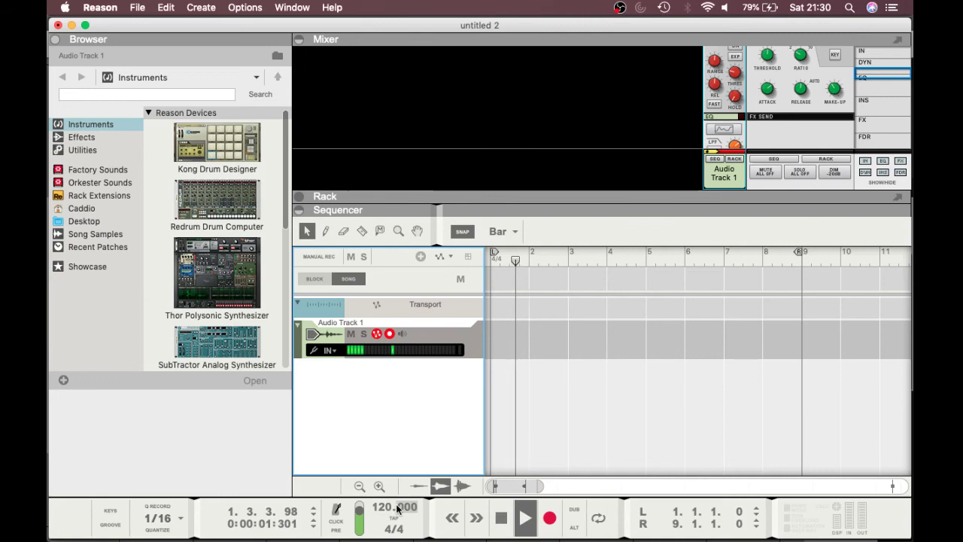
Step: Enable the metronome Click with Pre-count, then stop and rewind to the song start
{"action": "left_click", "coordinate": [336, 516]}
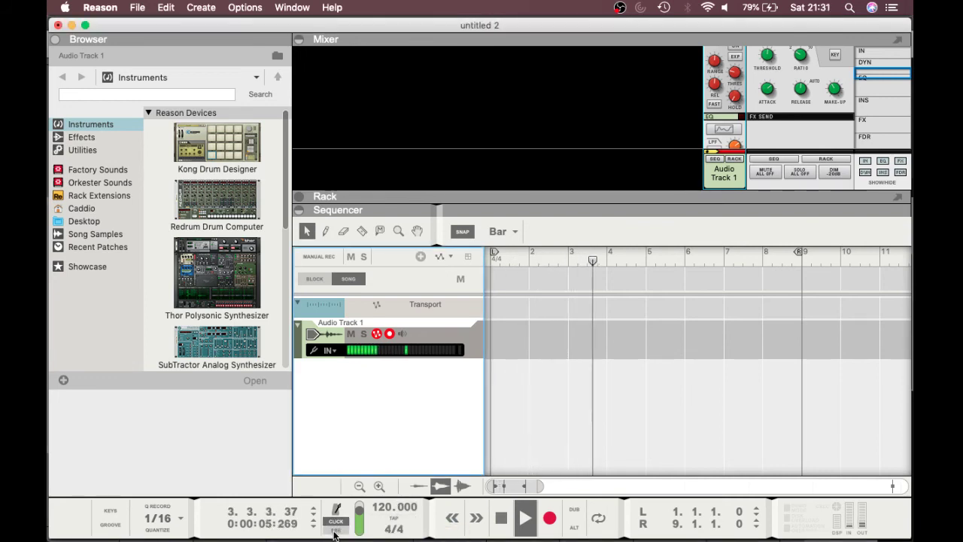
{"action": "left_click", "coordinate": [335, 530]}
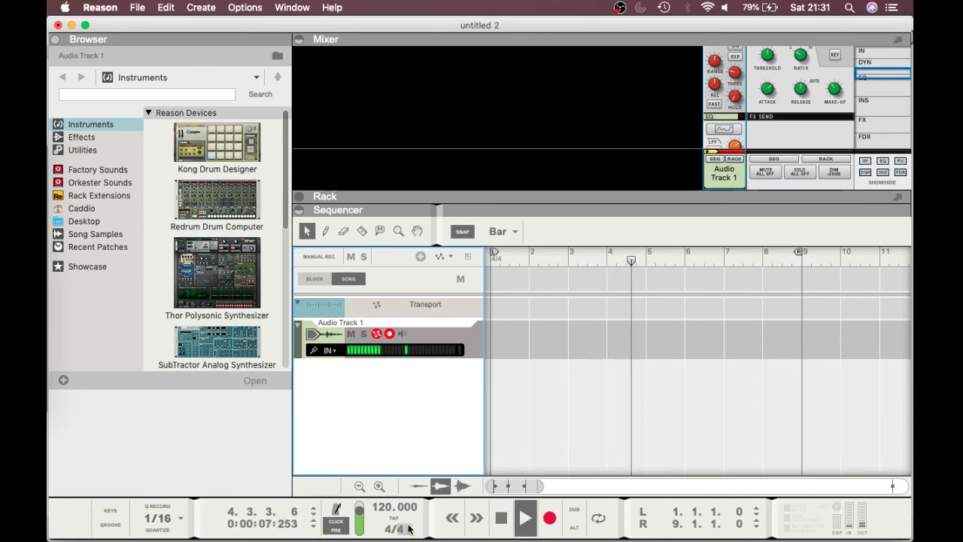
{"action": "double_click", "coordinate": [501, 518]}
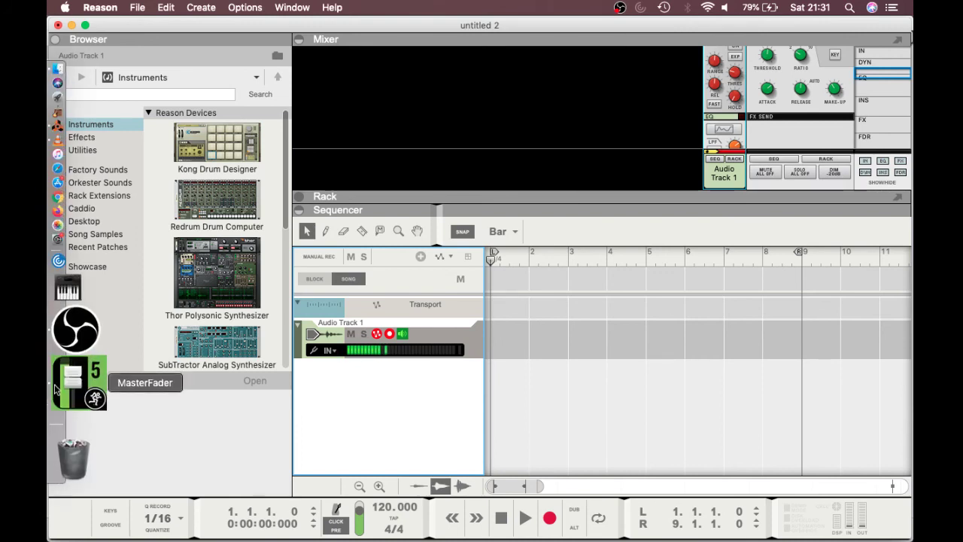
{"action": "left_click", "coordinate": [67, 386]}
{"action": "scroll", "coordinate": [284, 281], "scroll_direction": "up", "scroll_amount": 8}
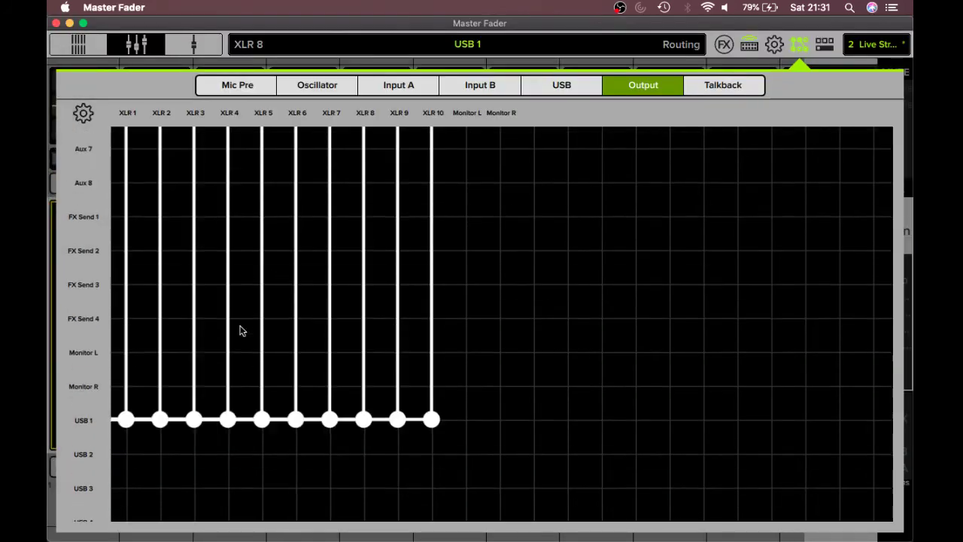
{"action": "scroll", "coordinate": [242, 330], "scroll_direction": "up", "scroll_amount": 2}
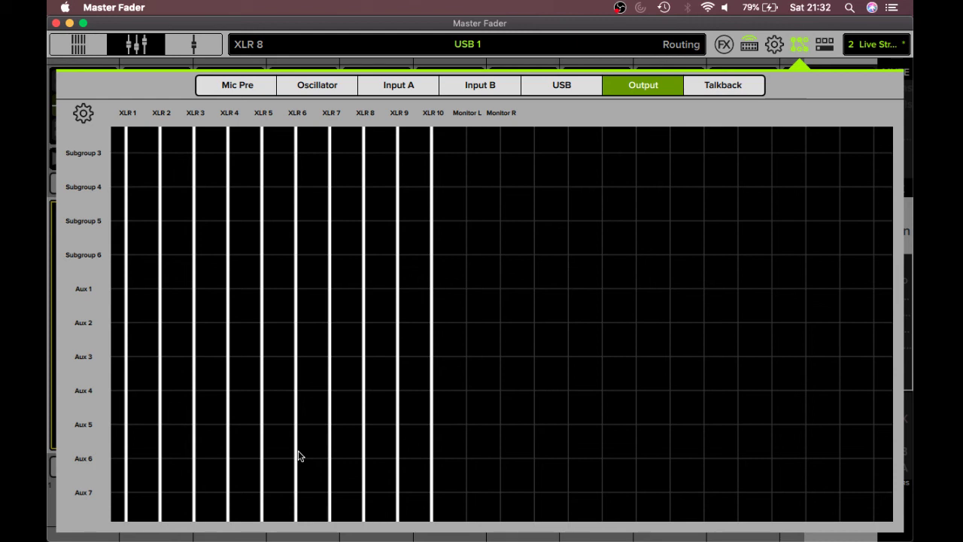
{"action": "scroll", "coordinate": [298, 456], "scroll_direction": "down", "scroll_amount": 9}
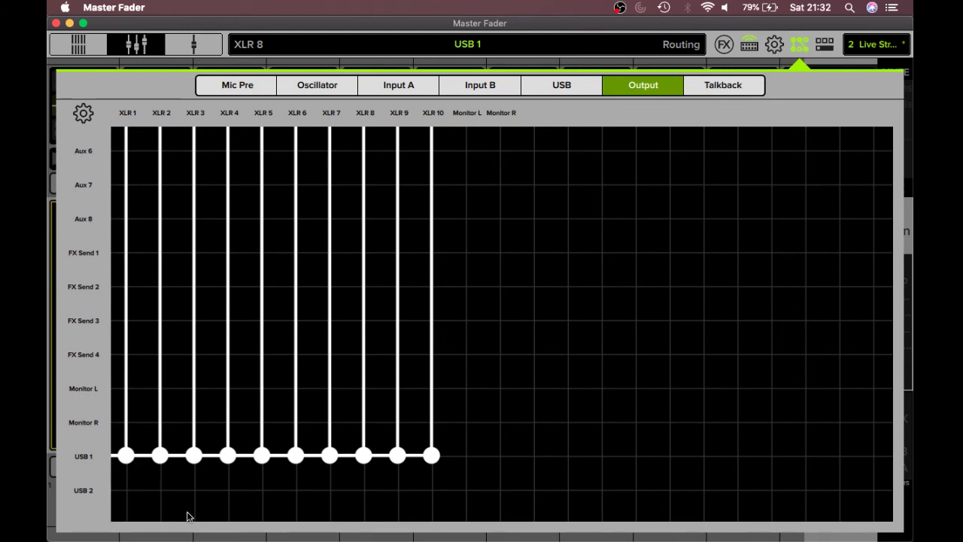
{"action": "mouse_move", "coordinate": [49, 426]}
{"action": "left_click", "coordinate": [62, 211]}
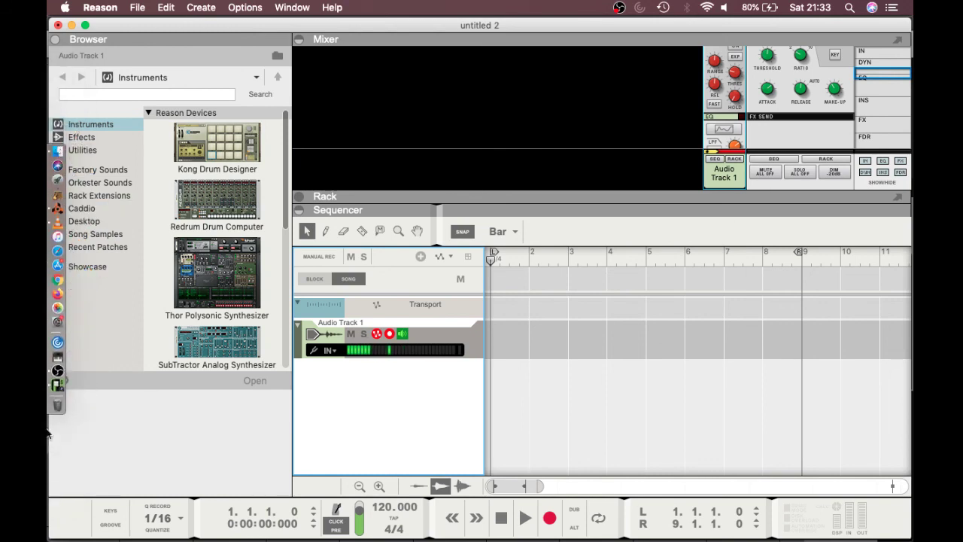
Step: Switch back to OBS Studio via its Dock icon
{"action": "left_click", "coordinate": [72, 381]}
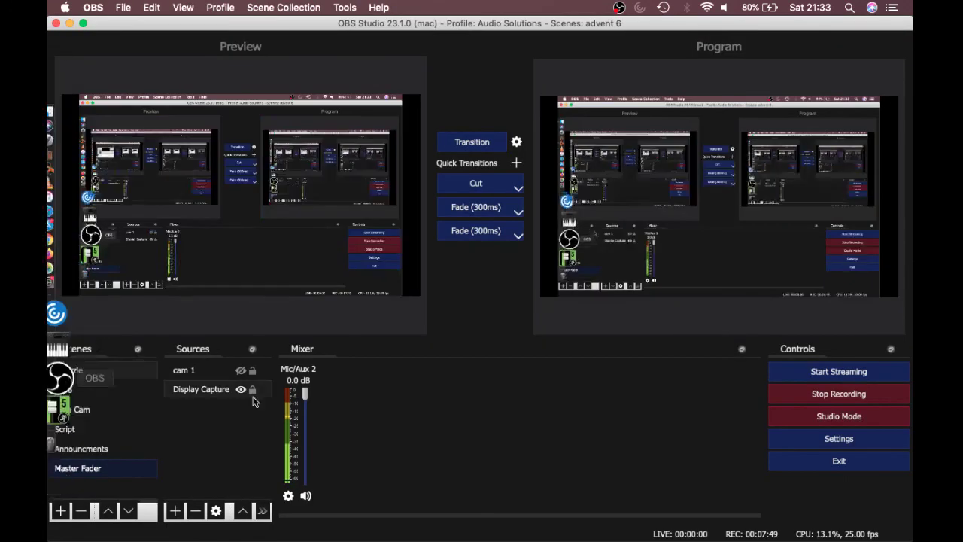